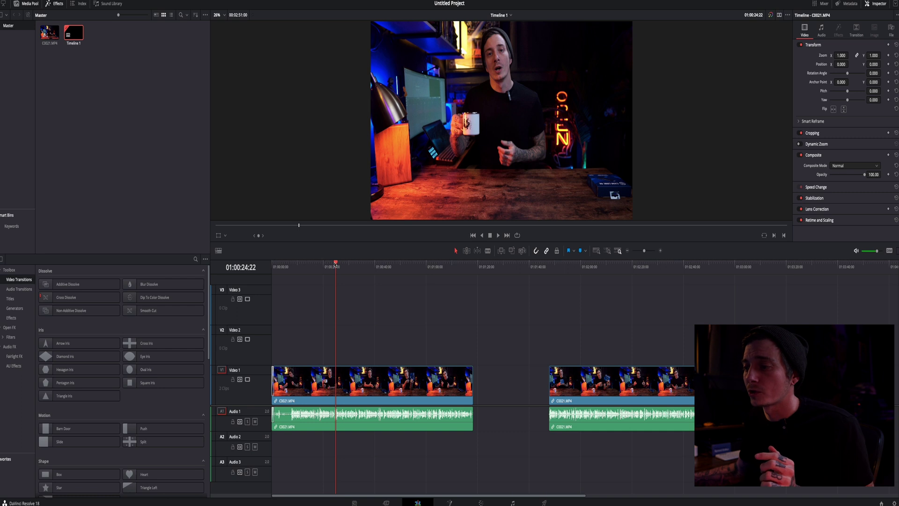
Step: Blade the C0021.MP4 clip at 01:00:25:05 and 01:00:36:07, isolating the mug lift
key(space)
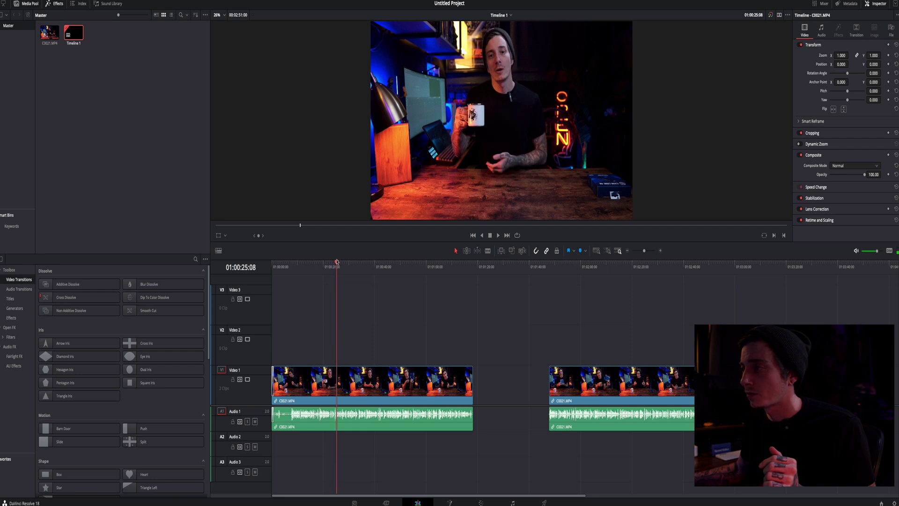
key(Left)
key(Left)
key(Left)
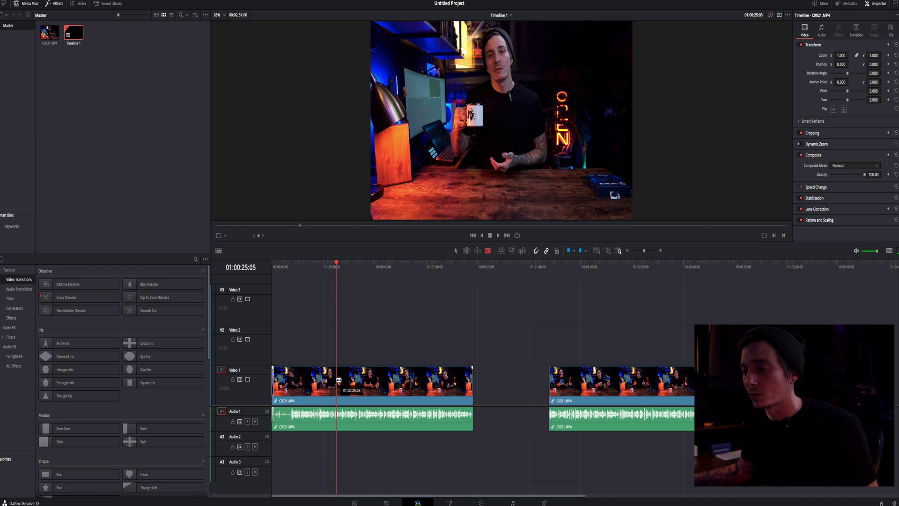
click(338, 380)
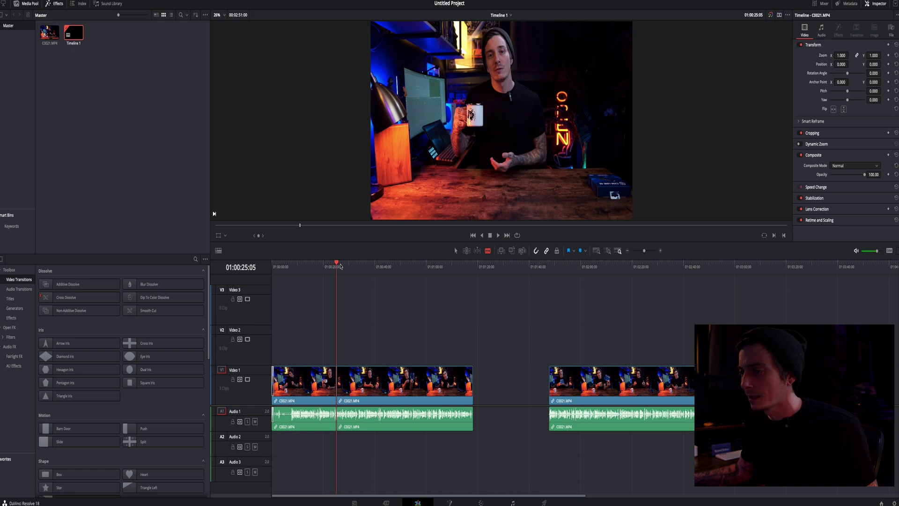
drag(341, 267, 365, 267)
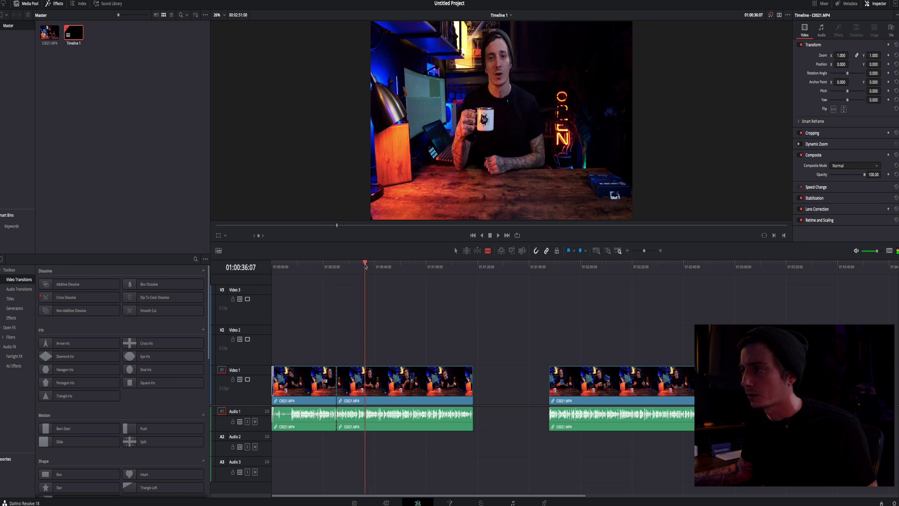
click(369, 388)
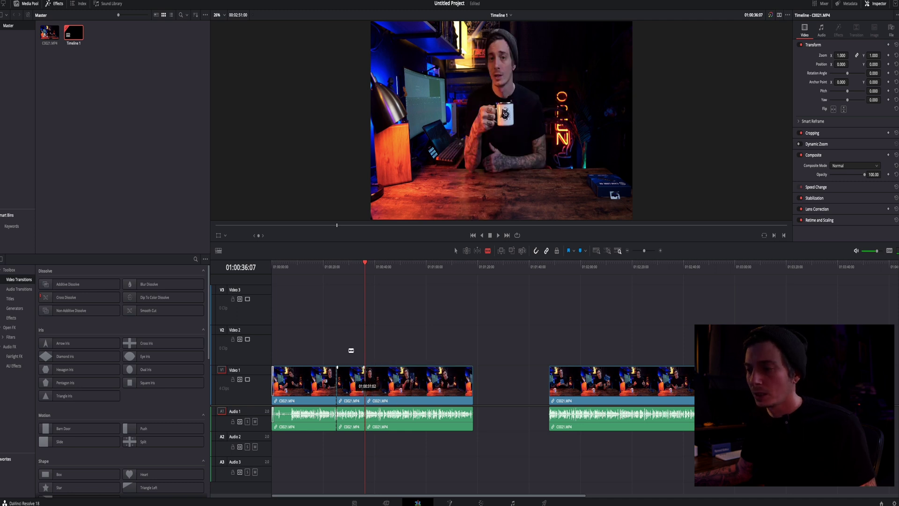
key(a)
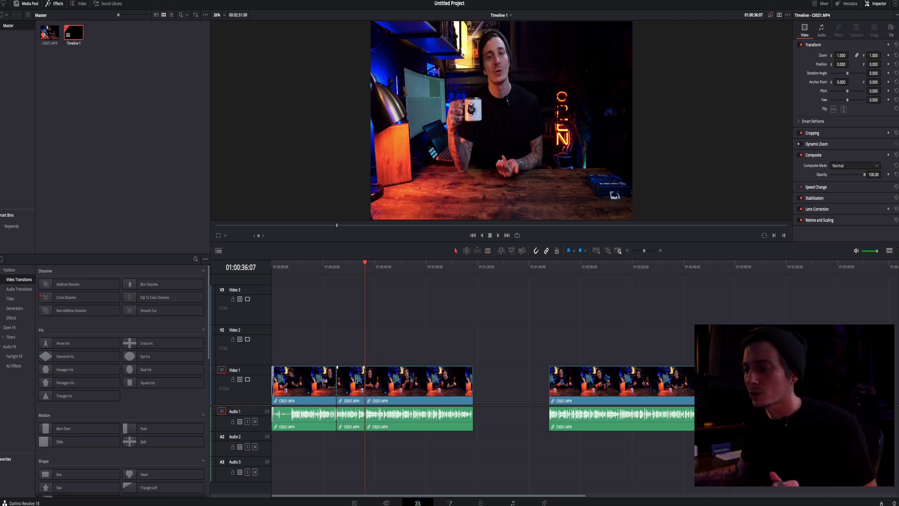
key(Up)
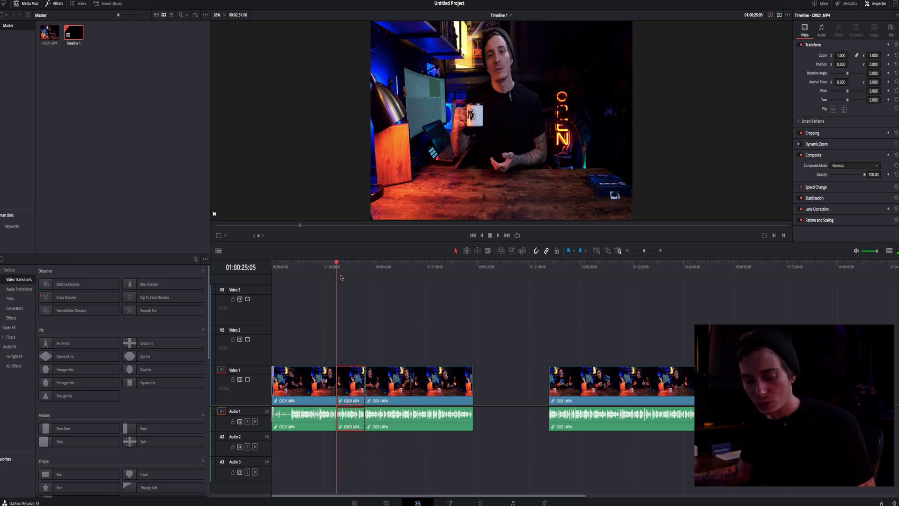
Step: Open the mug clip on the Fusion page, check MediaIn1 and MediaOut1, and select MediaOut1
key(shift+5)
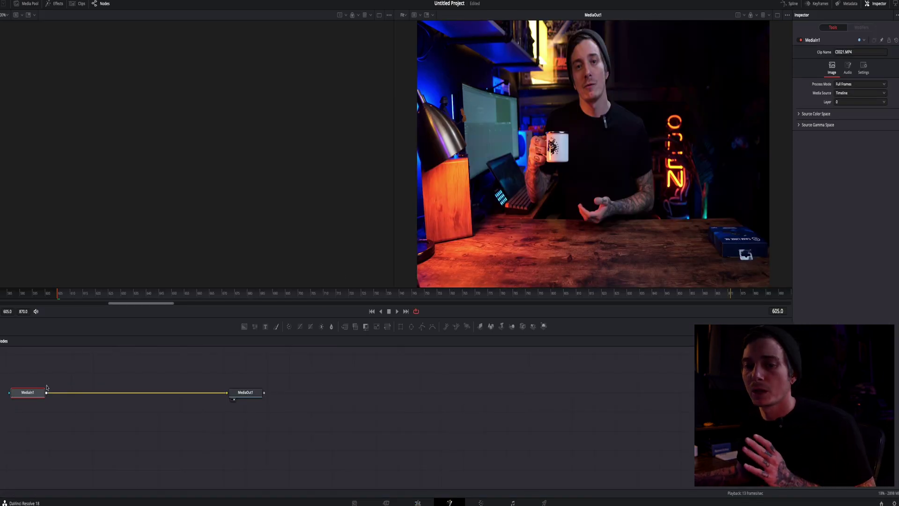
click(228, 394)
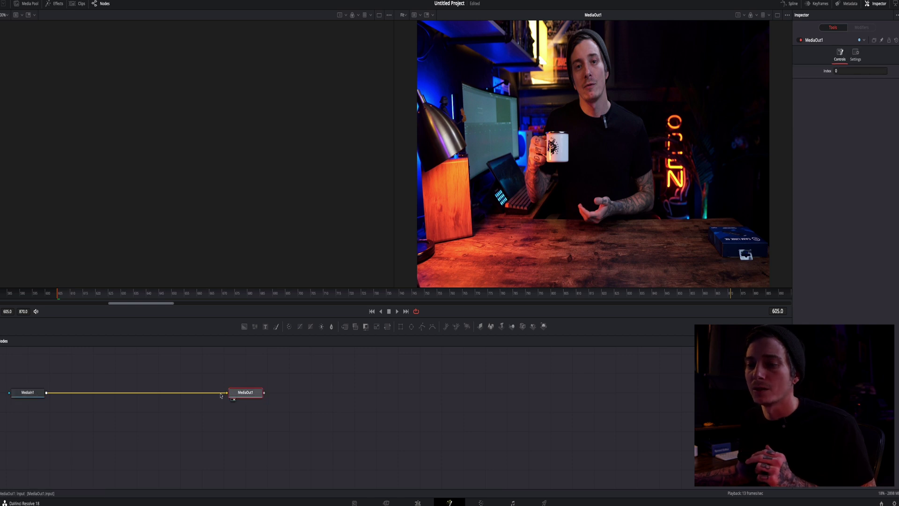
click(31, 395)
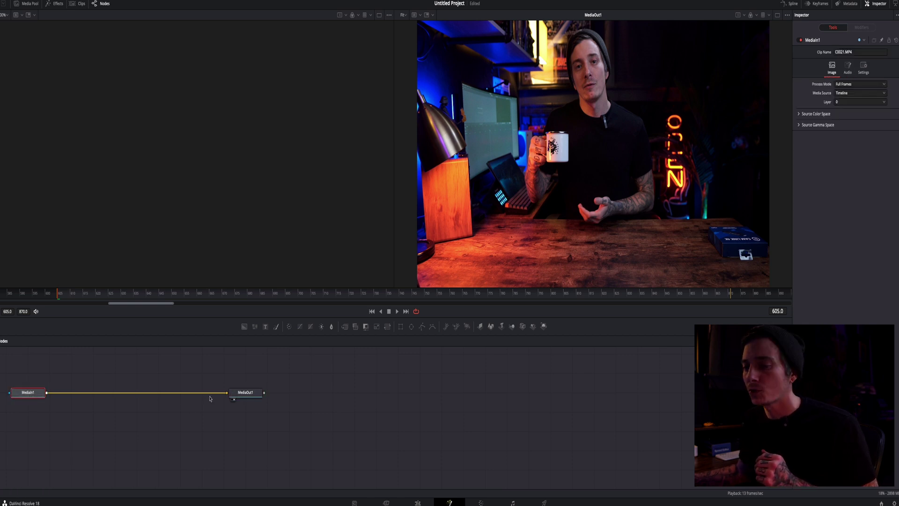
mouse_move(250, 398)
click(250, 397)
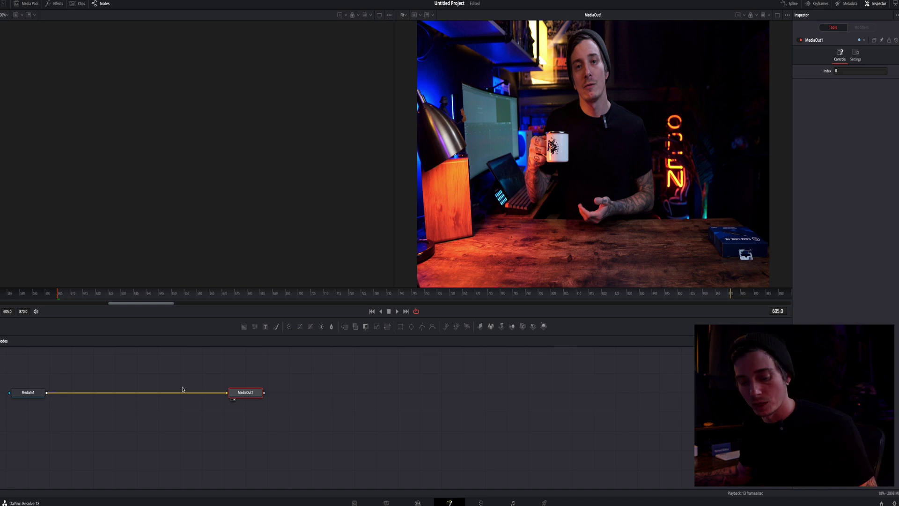
Step: Search the tools for 'track' and add a Tracker node
key(shift+space)
text(TEXT)
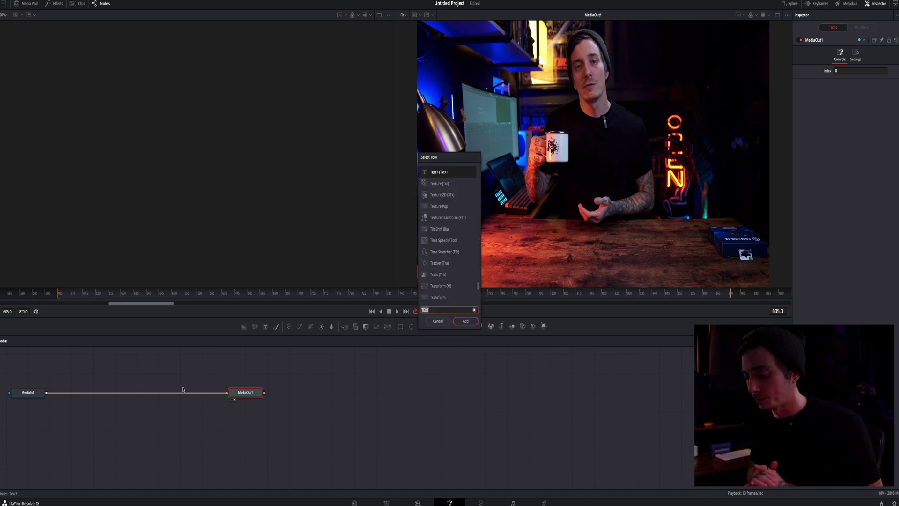
key(BackSpace)
key(BackSpace)
key(BackSpace)
key(BackSpace)
text(track)
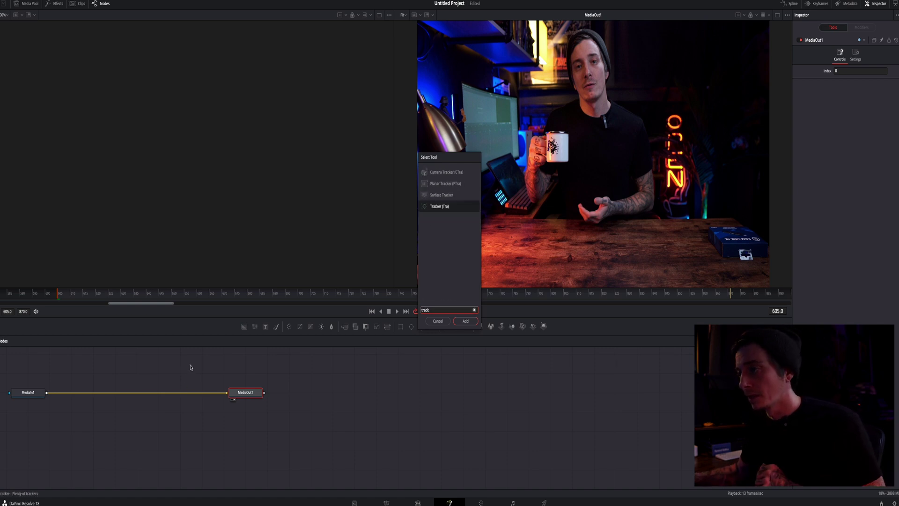
click(465, 321)
Step: Wire Tracker1 between MediaIn1 and MediaOut1
drag(279, 398, 285, 390)
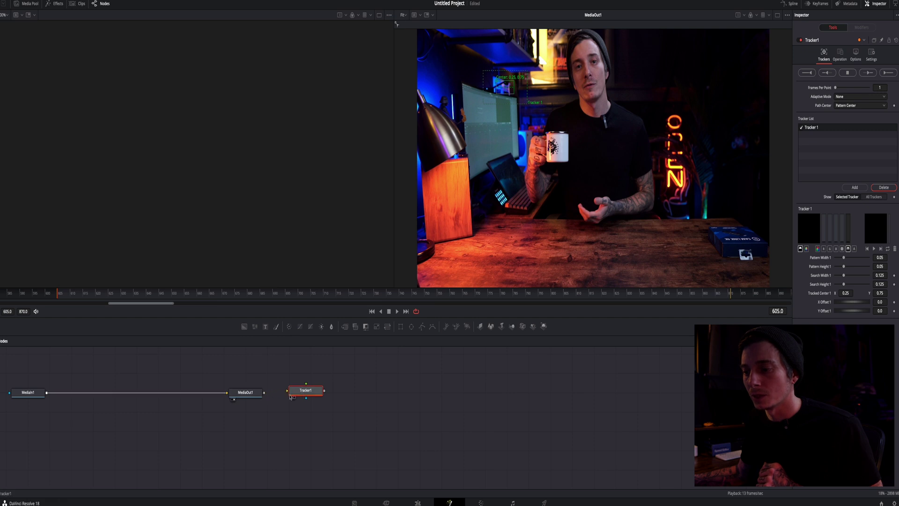
drag(298, 393, 117, 396)
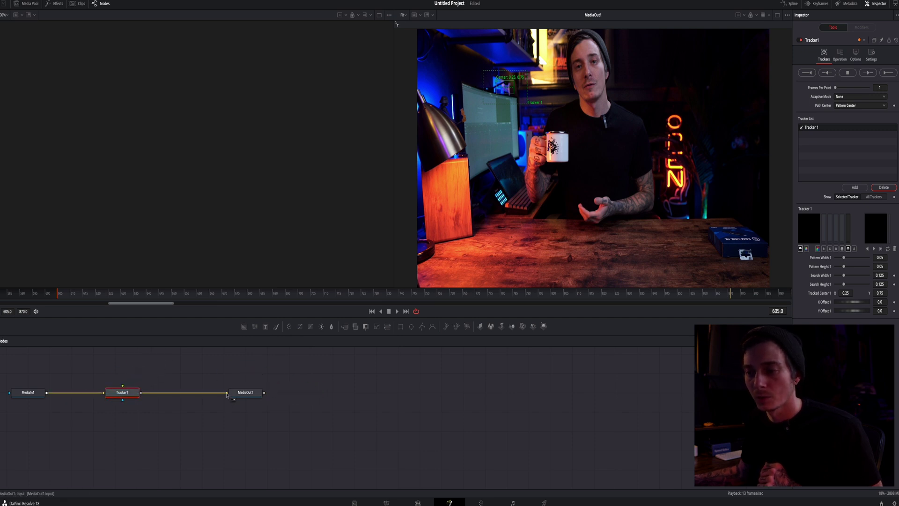
drag(104, 395, 105, 395)
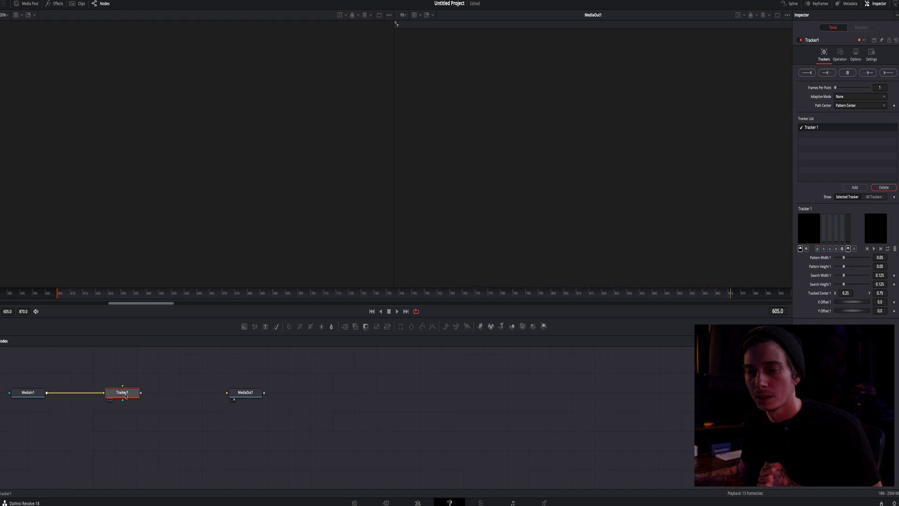
drag(227, 397, 228, 394)
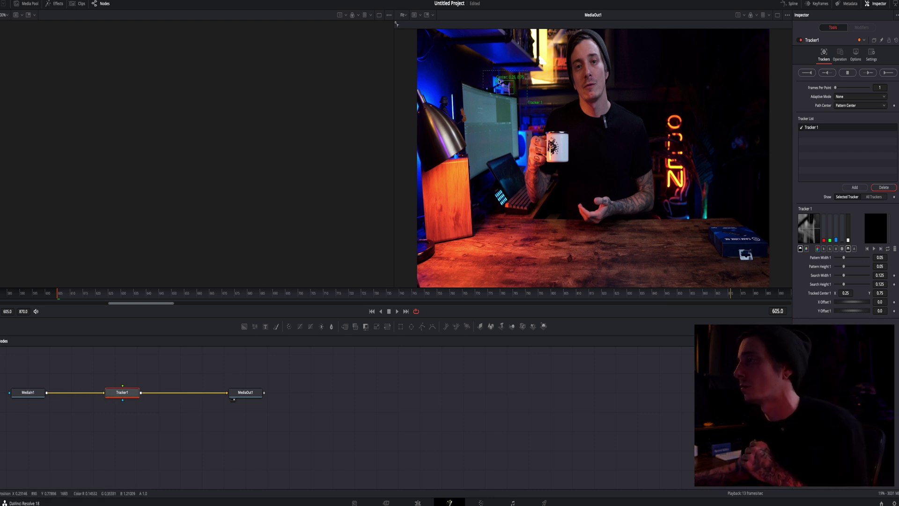
Step: Center Tracker 1 on the mug's logo and shrink its pattern box to 0.029400 × 0.043039
drag(497, 82, 546, 147)
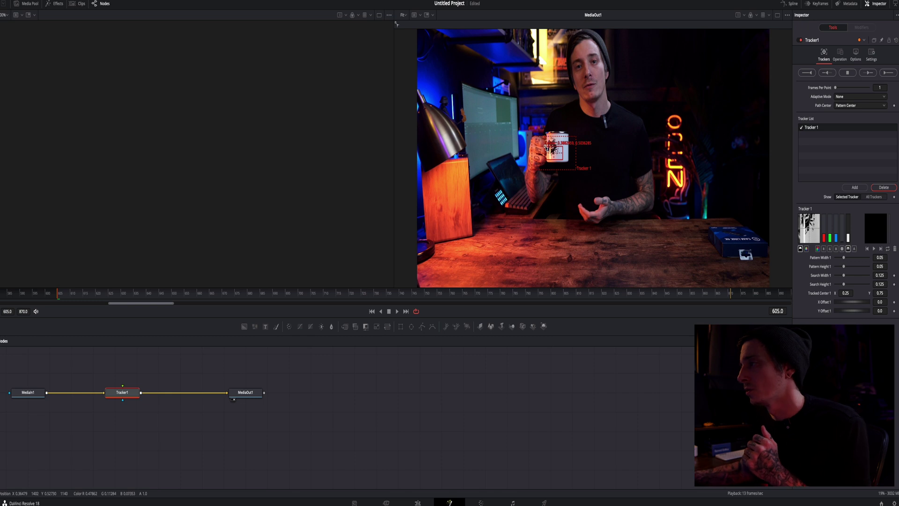
drag(546, 148, 546, 147)
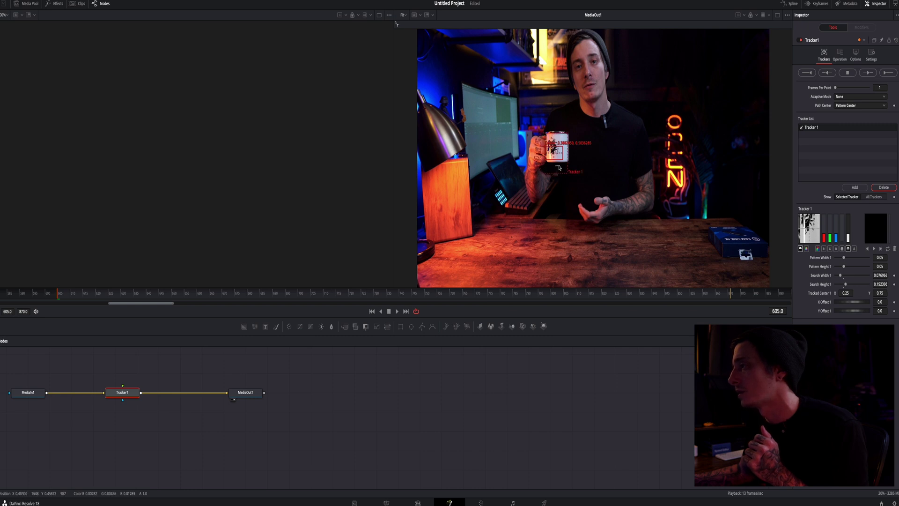
drag(547, 147, 548, 143)
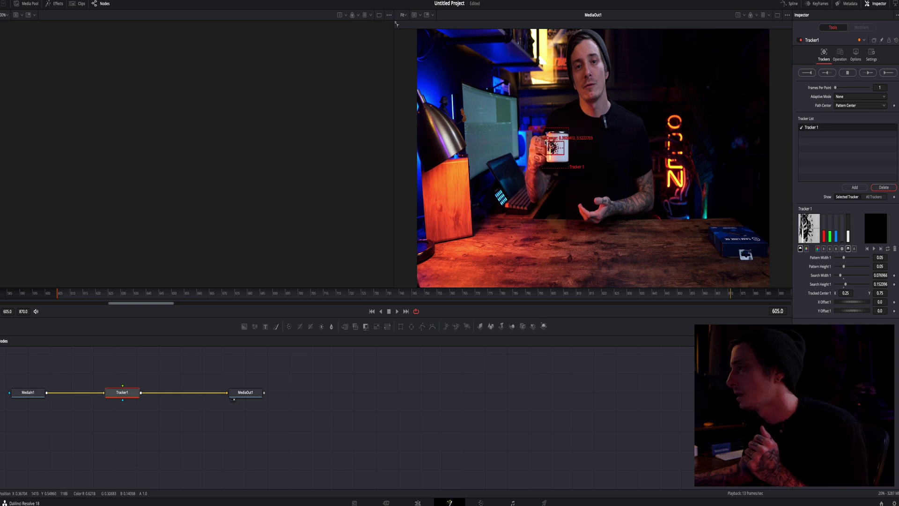
drag(552, 144, 562, 156)
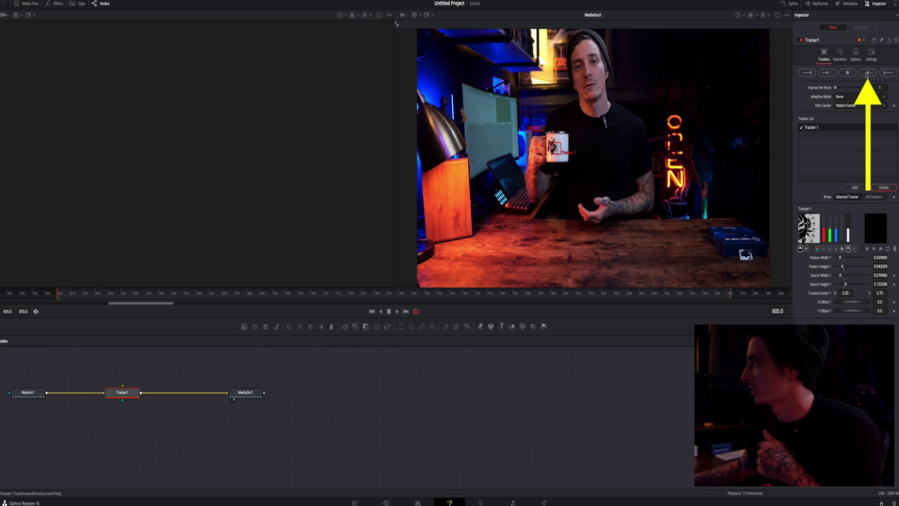
Step: Track the logo forward from frame 605 to 870 and dismiss the Render completed notice
click(867, 73)
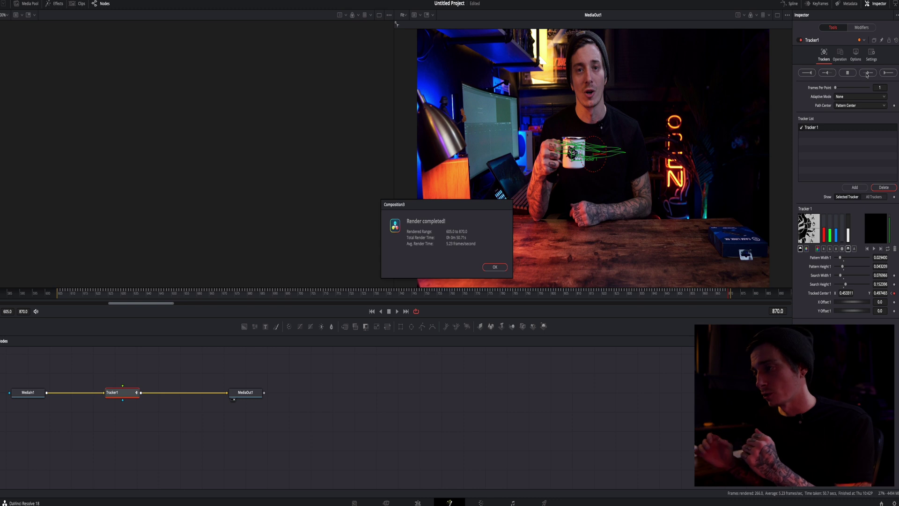
key(Return)
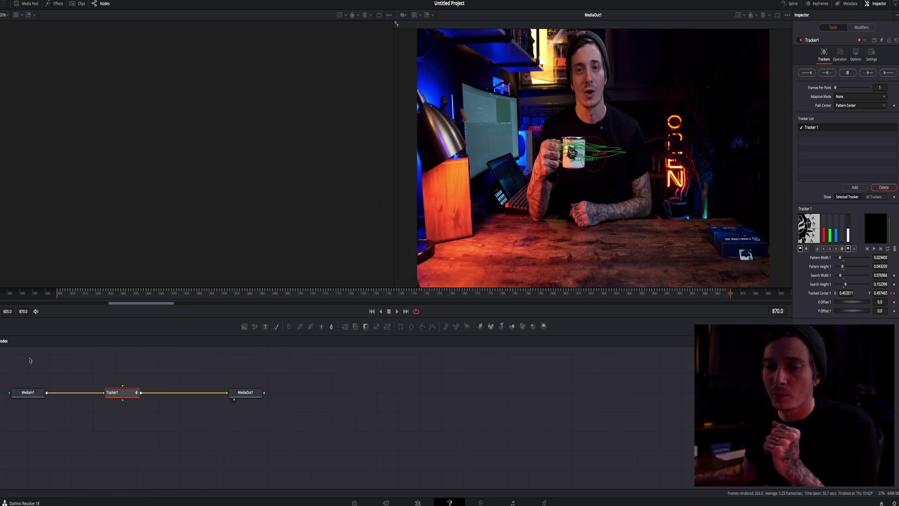
mouse_move(34, 395)
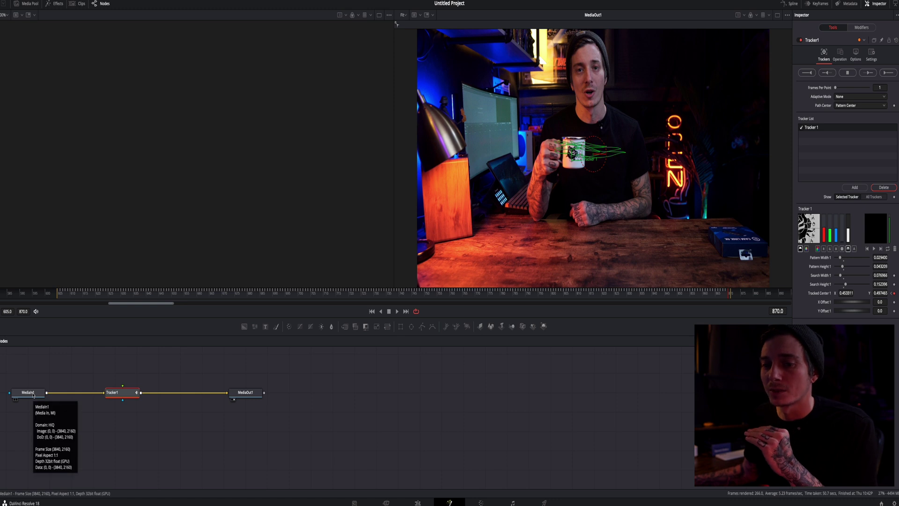
Step: With MediaIn1 selected, search for 'text' and add a Text+ node
click(33, 393)
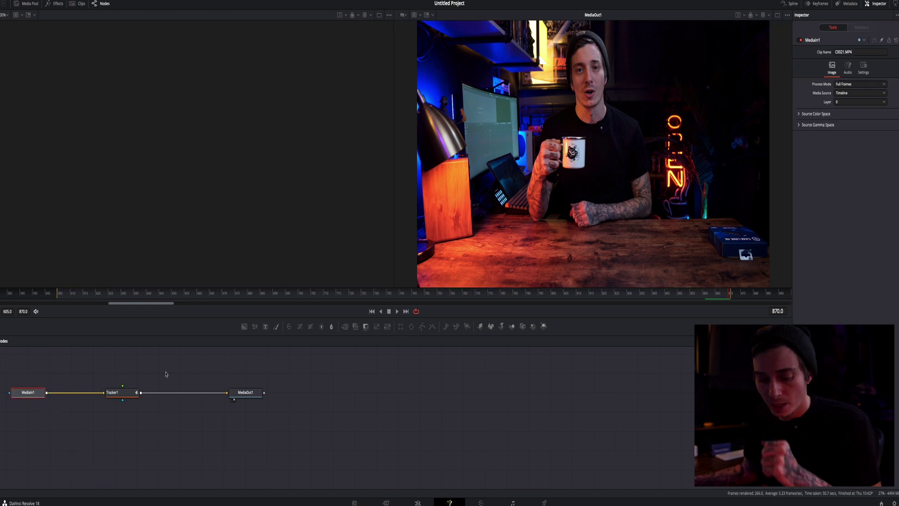
key(shift+space)
text(track)
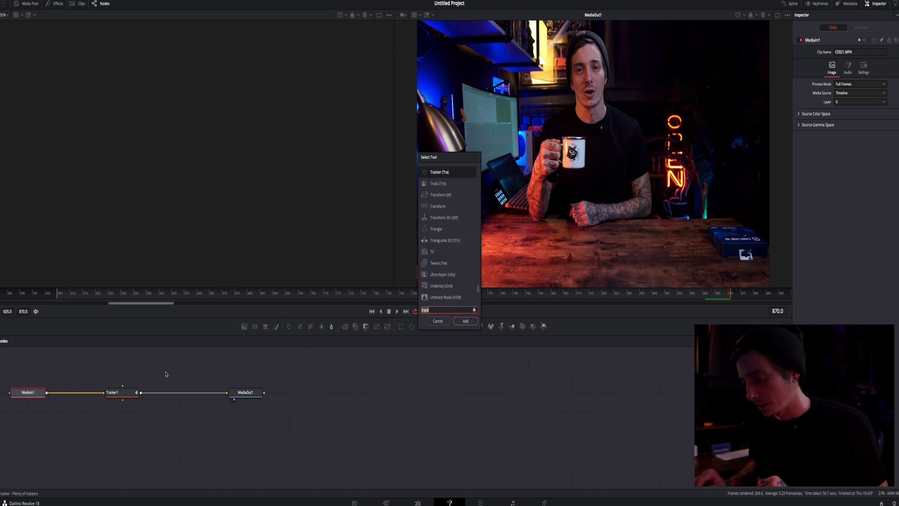
key(BackSpace)
key(BackSpace)
key(BackSpace)
key(BackSpace)
key(BackSpace)
text(text)
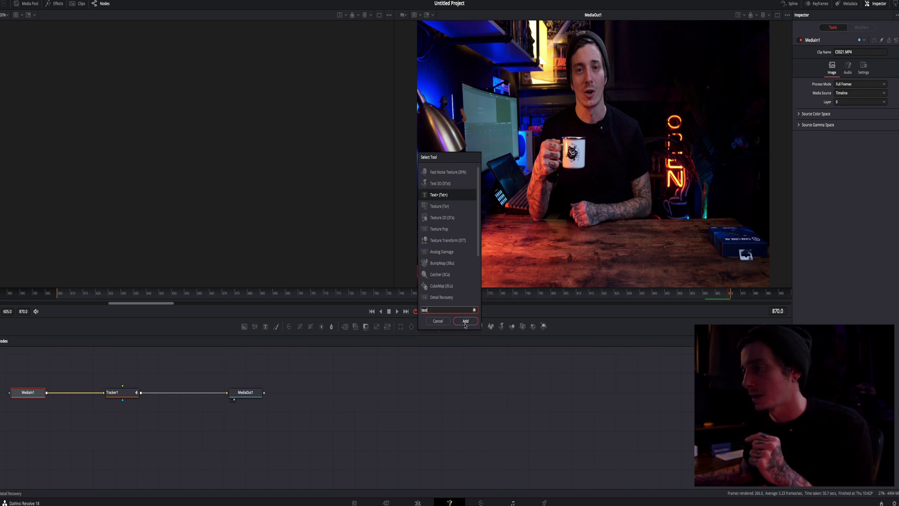
click(465, 323)
Step: Delete Merge1, connect Text1 into Tracker1, and set the text to 'Coffee Cup'
right_click(76, 412)
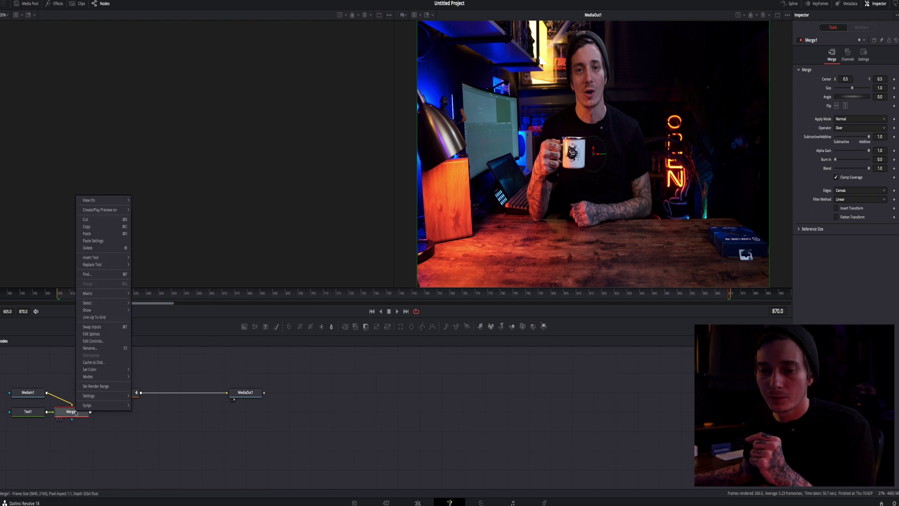
click(86, 219)
drag(36, 416, 122, 387)
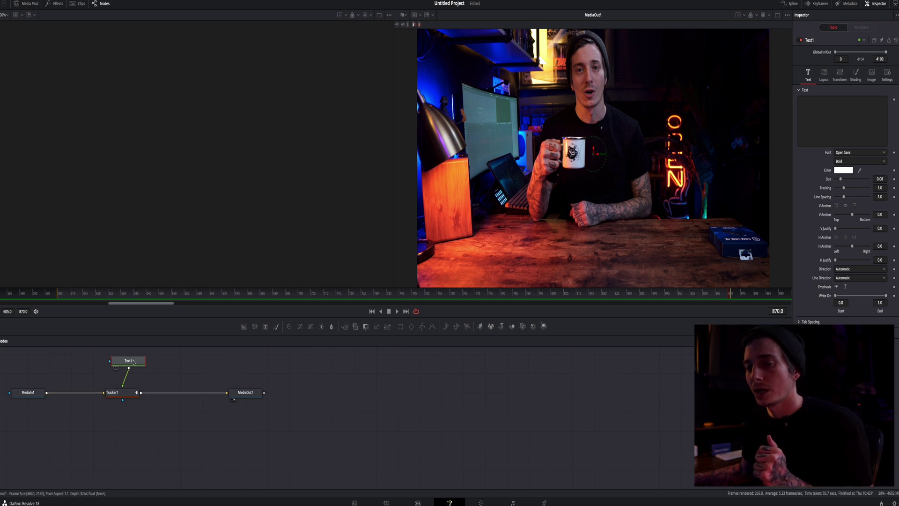
click(818, 109)
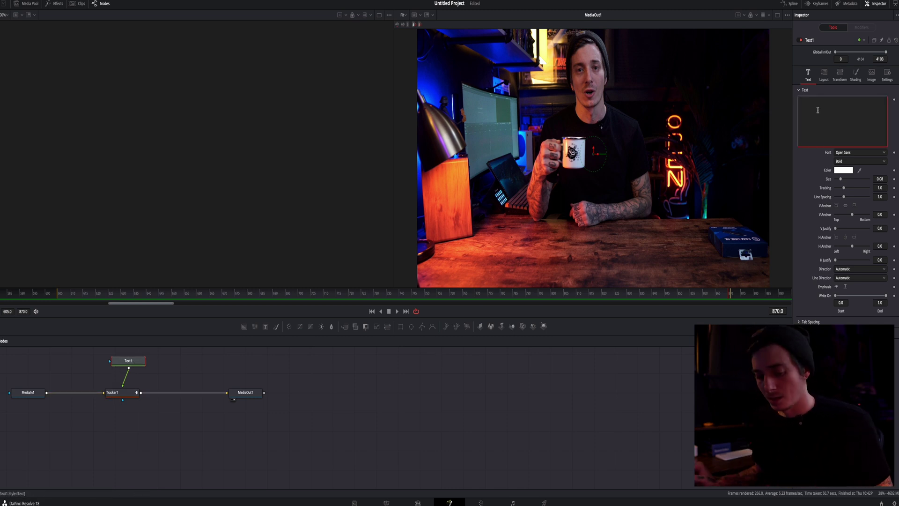
text(Coff)
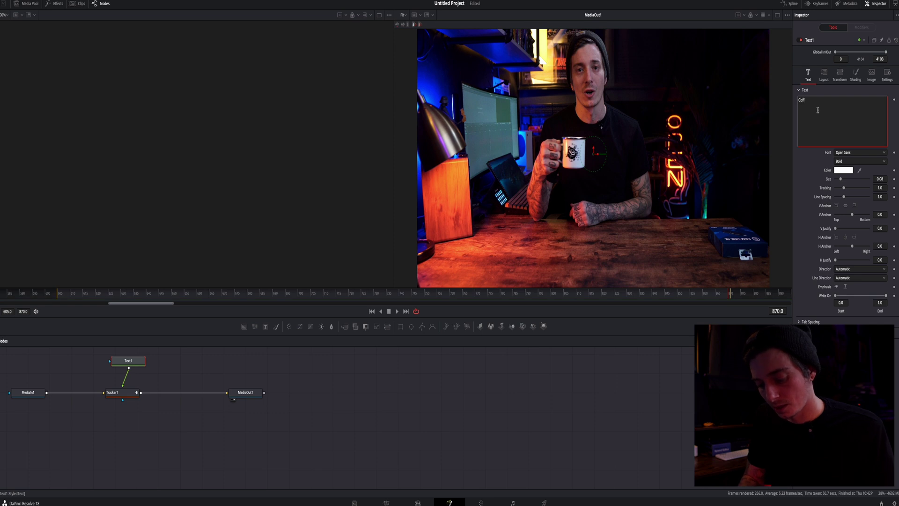
text(ee Cup)
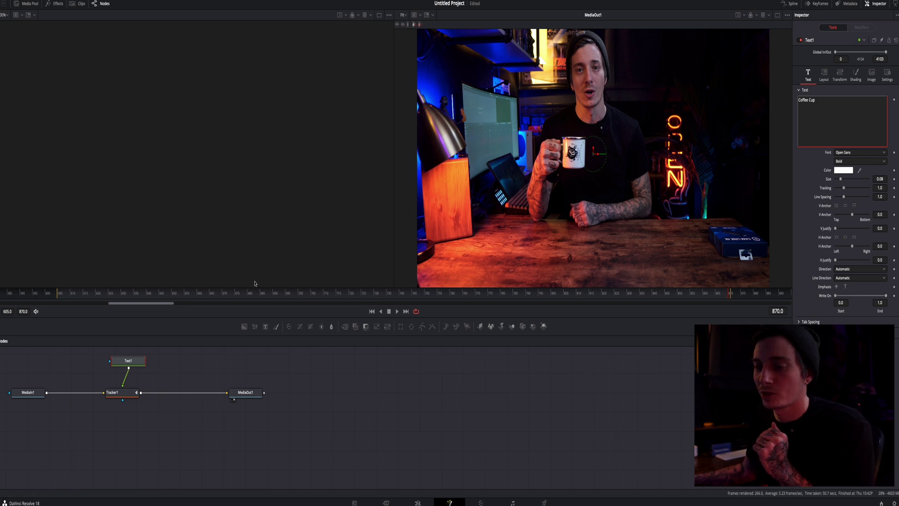
click(112, 393)
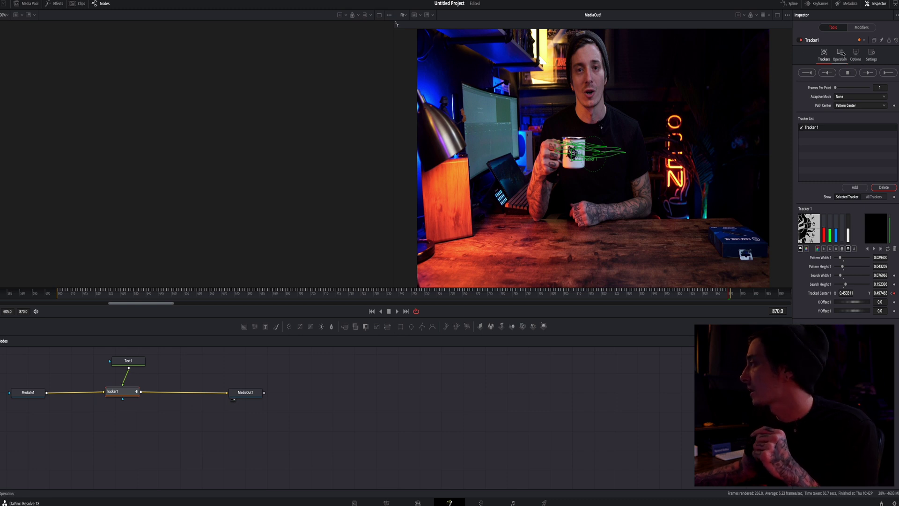
Step: Set Tracker1's Operation to Match Move
click(842, 54)
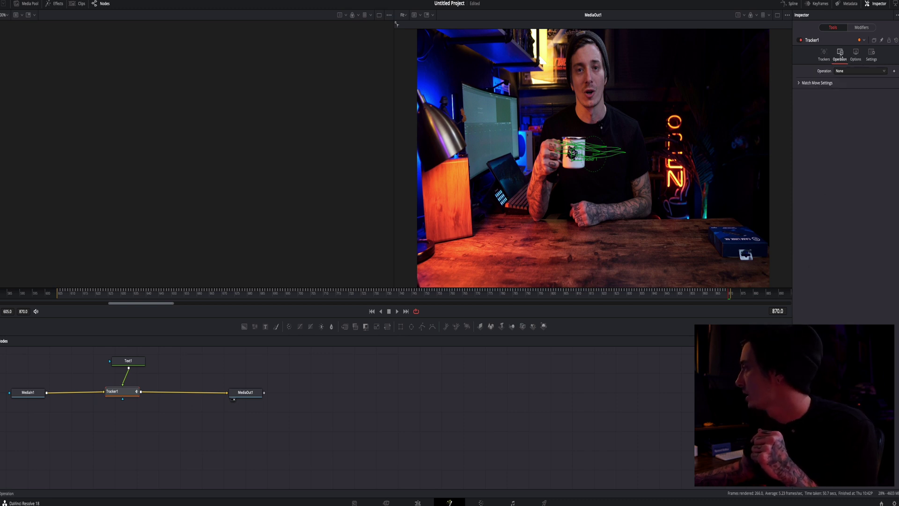
click(844, 73)
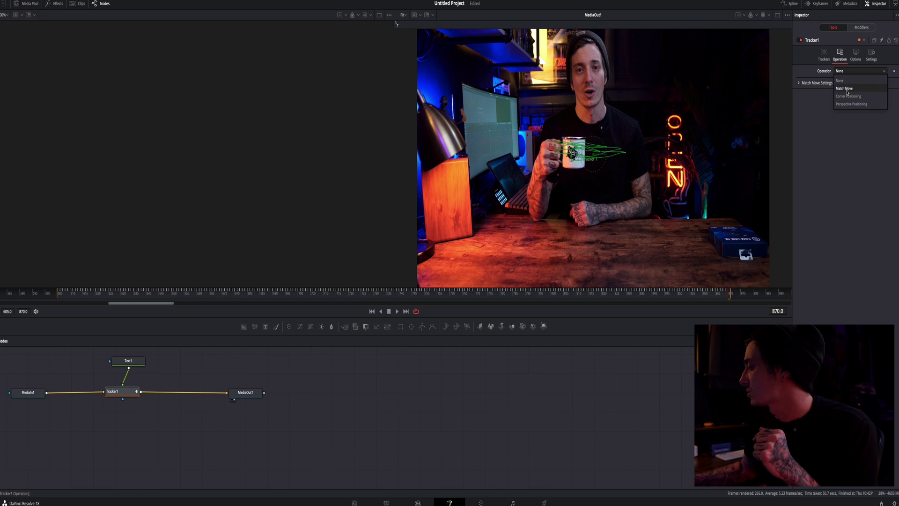
click(845, 89)
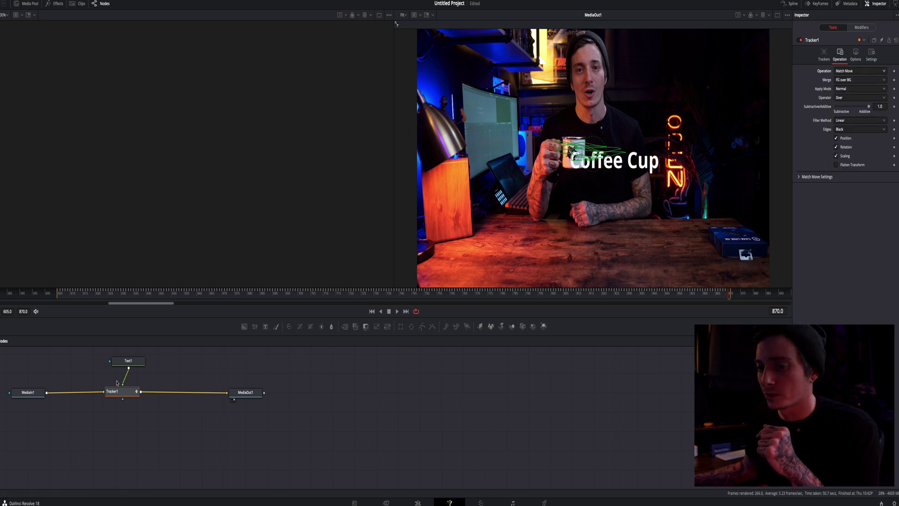
Step: Shrink the Coffee Cup text to size 0.0472 and raise it beside the mug
click(130, 361)
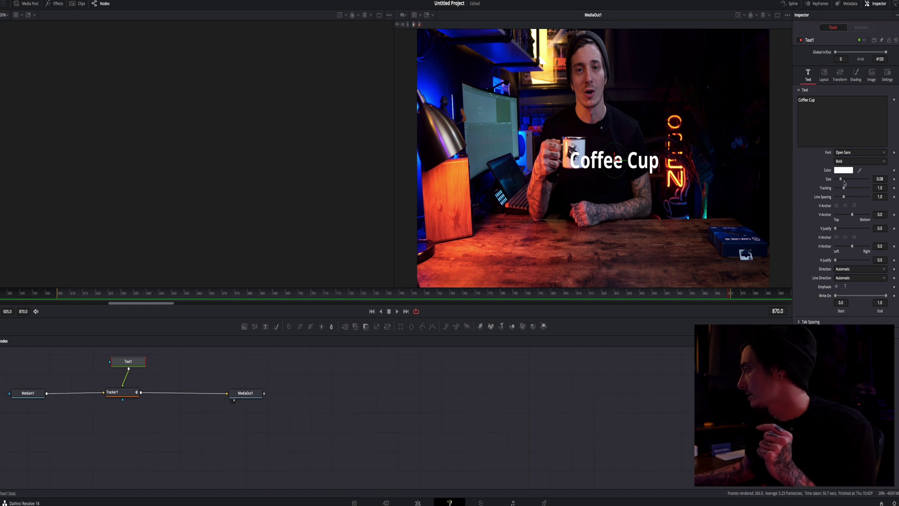
drag(841, 181, 839, 182)
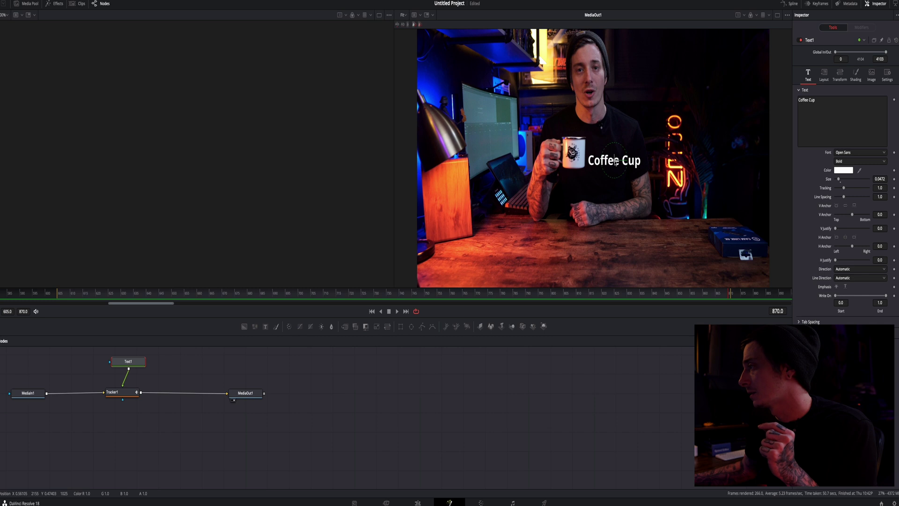
drag(616, 162, 616, 153)
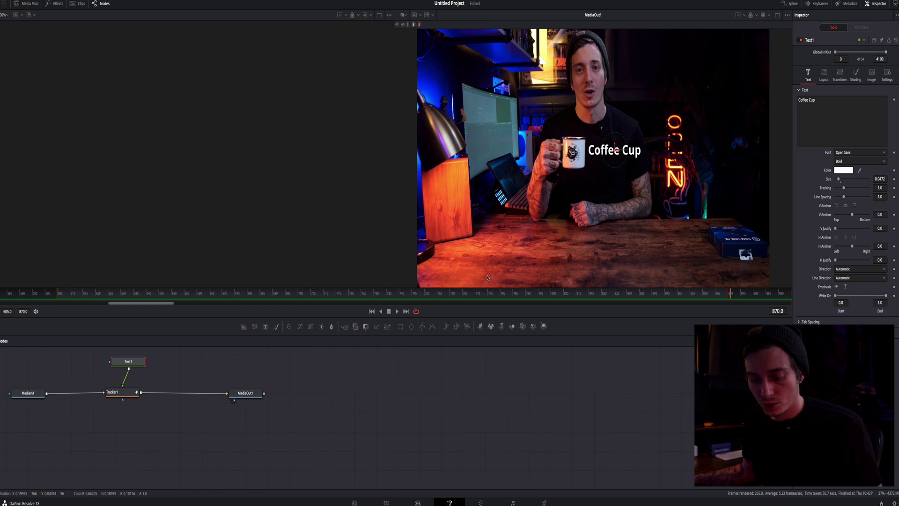
key(shift+4)
Step: Scrub back on the Edit timeline and play to confirm 'Coffee Cup' follows the mug
drag(355, 270, 339, 268)
key(space)
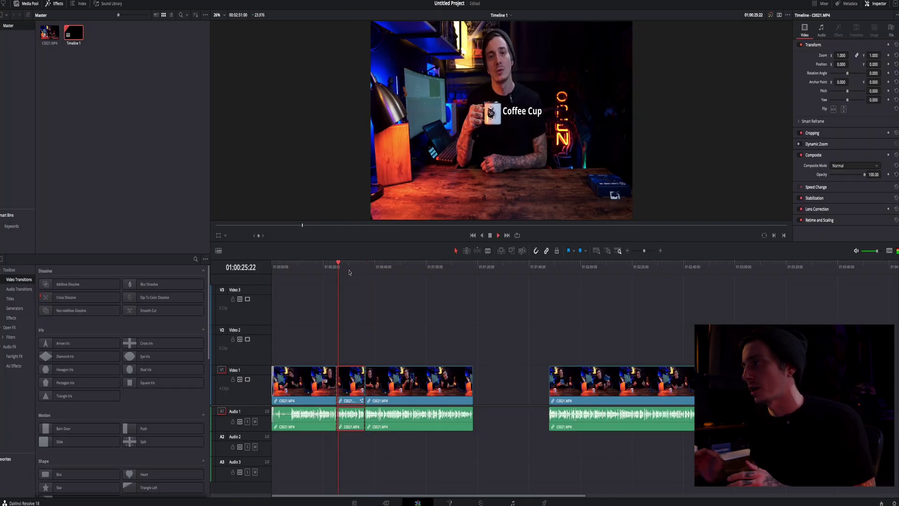